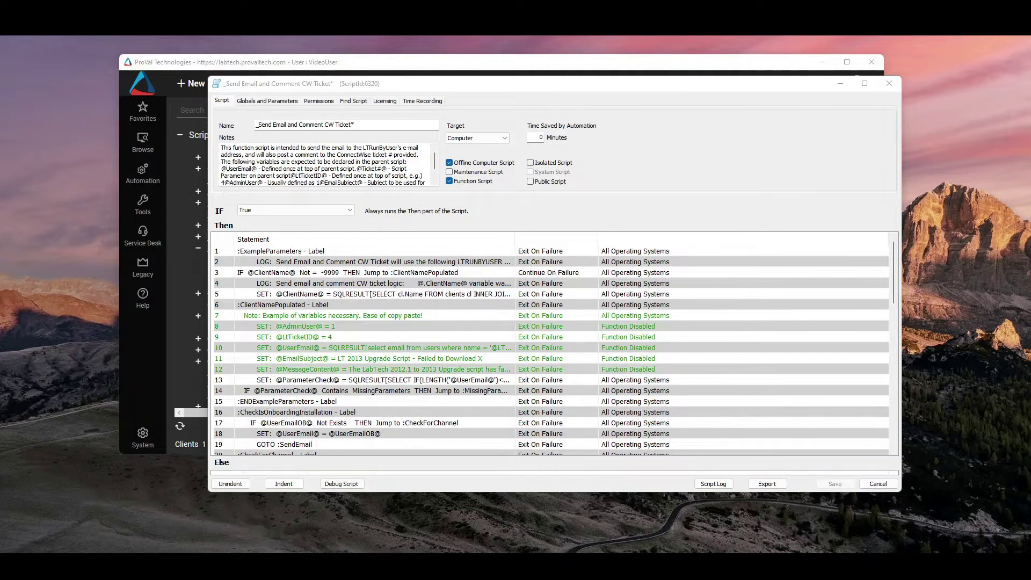
Minimize the main console, open the script editor's Find Script tab and answer the calling-scripts prompt.
click(434, 60)
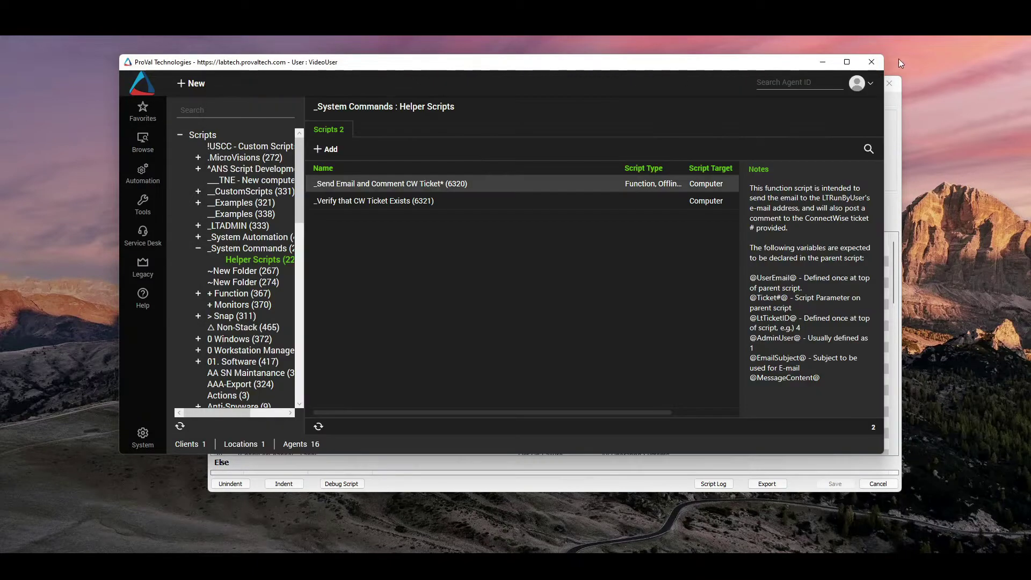
click(827, 62)
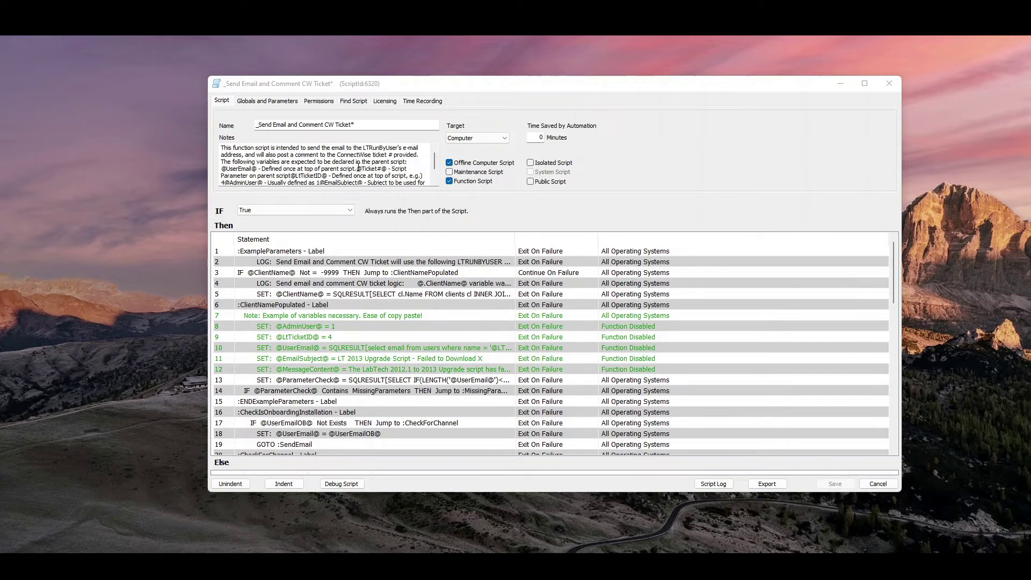
click(354, 102)
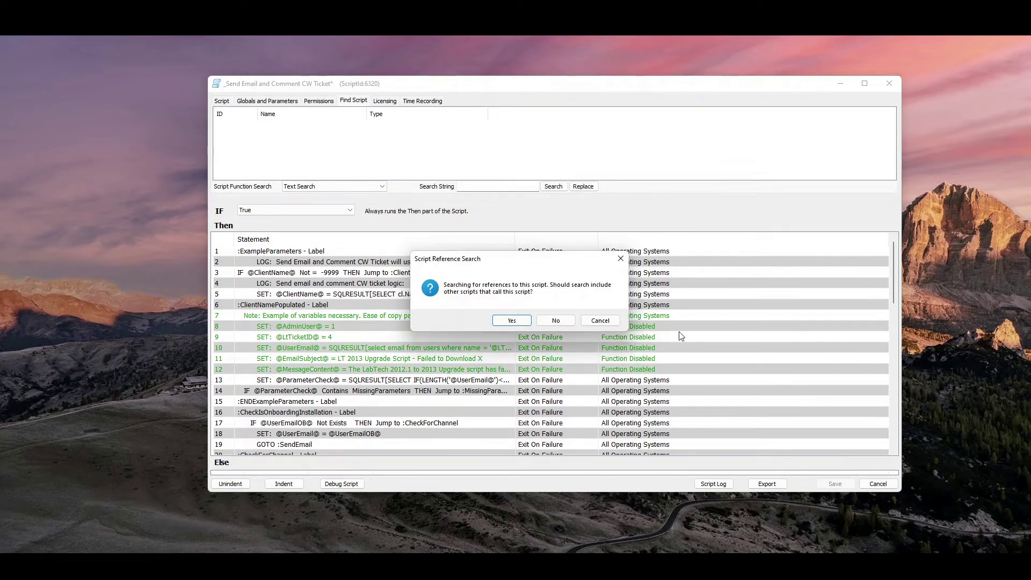
click(512, 319)
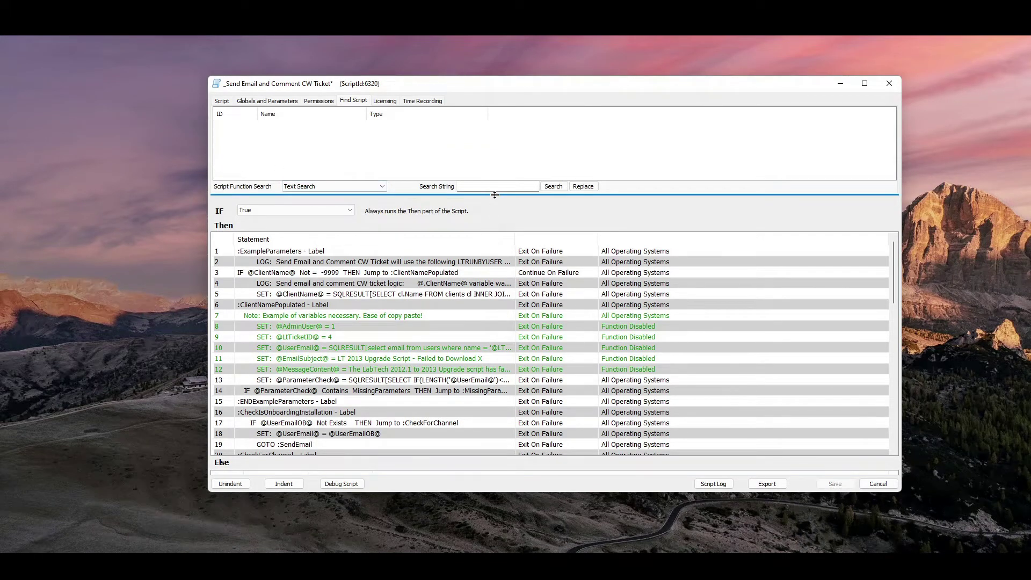
Enlarge the search results area and set the script function search to Ticket Create.
drag(480, 195, 478, 389)
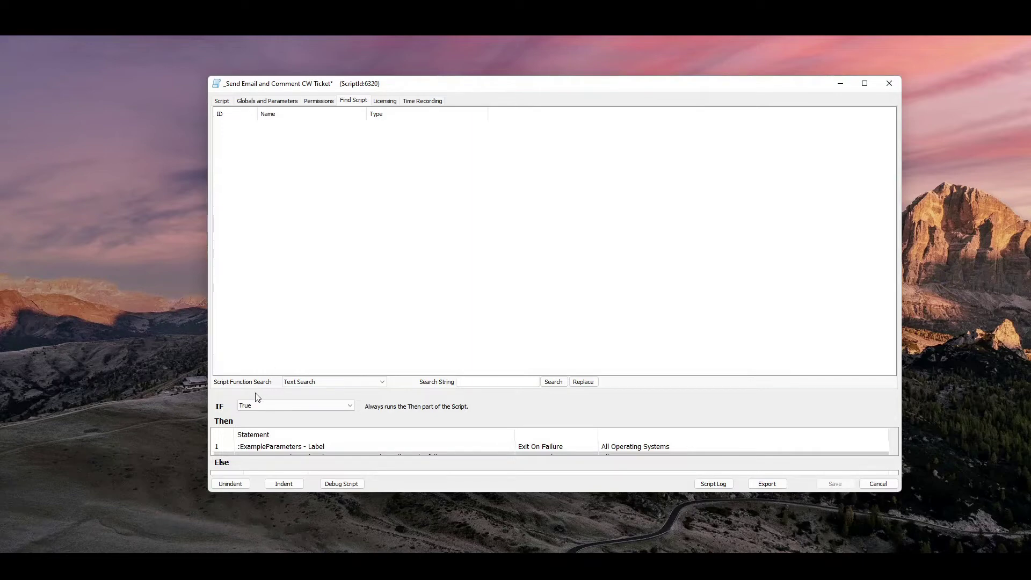
click(339, 381)
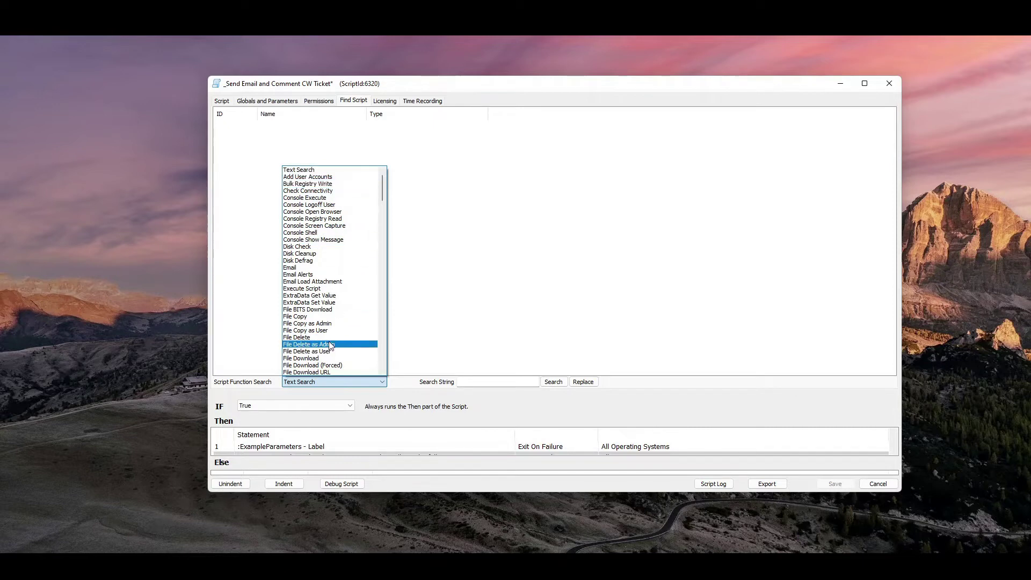
scroll(330, 316, down, 7)
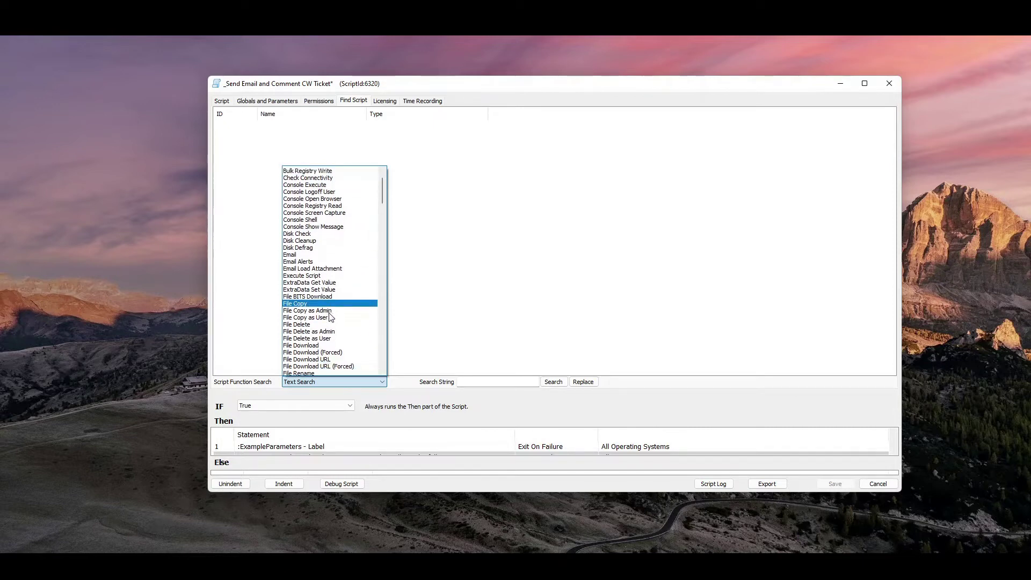
scroll(330, 315, down, 20)
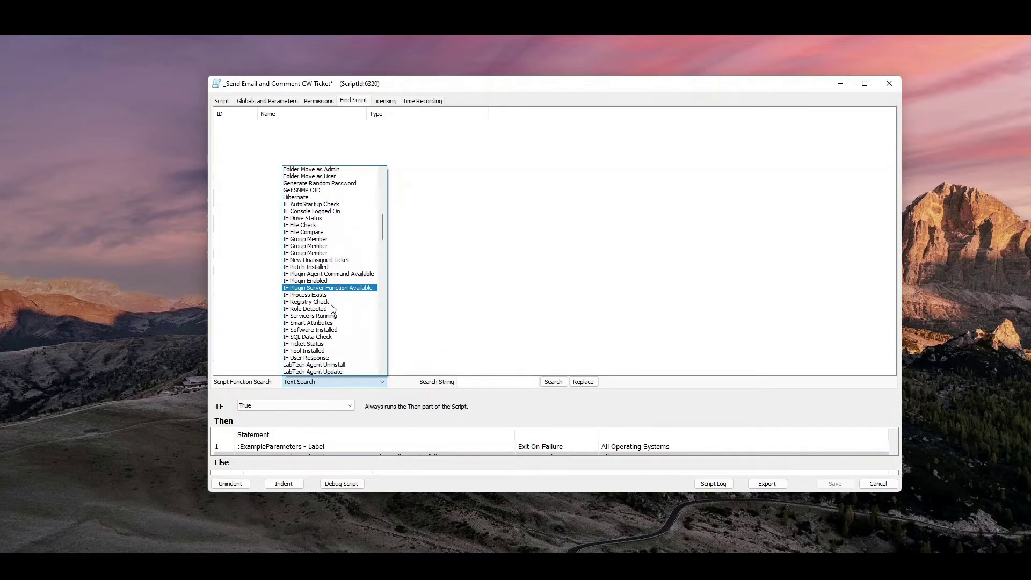
scroll(335, 305, down, 20)
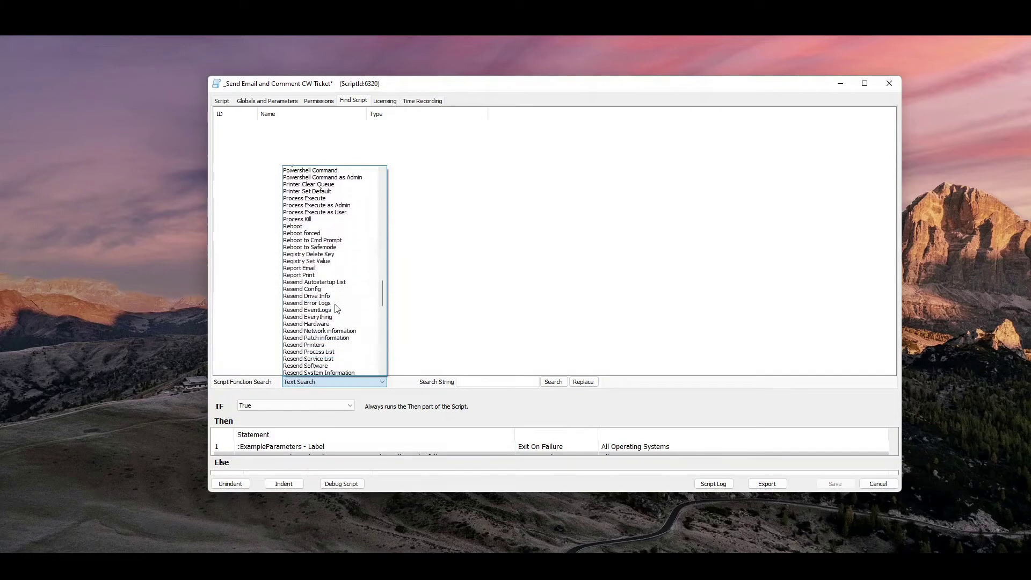
scroll(336, 307, down, 6)
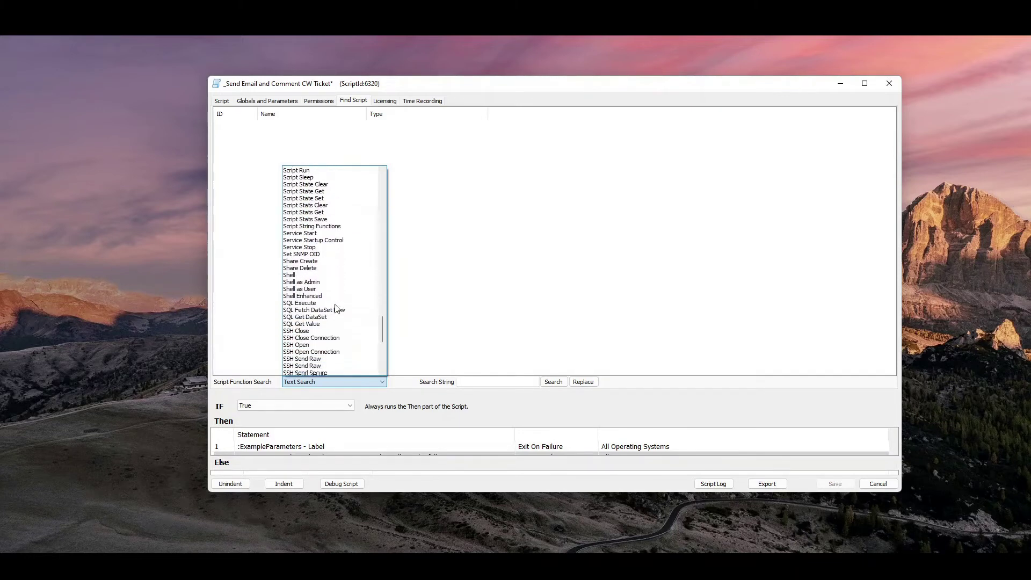
scroll(336, 309, down, 3)
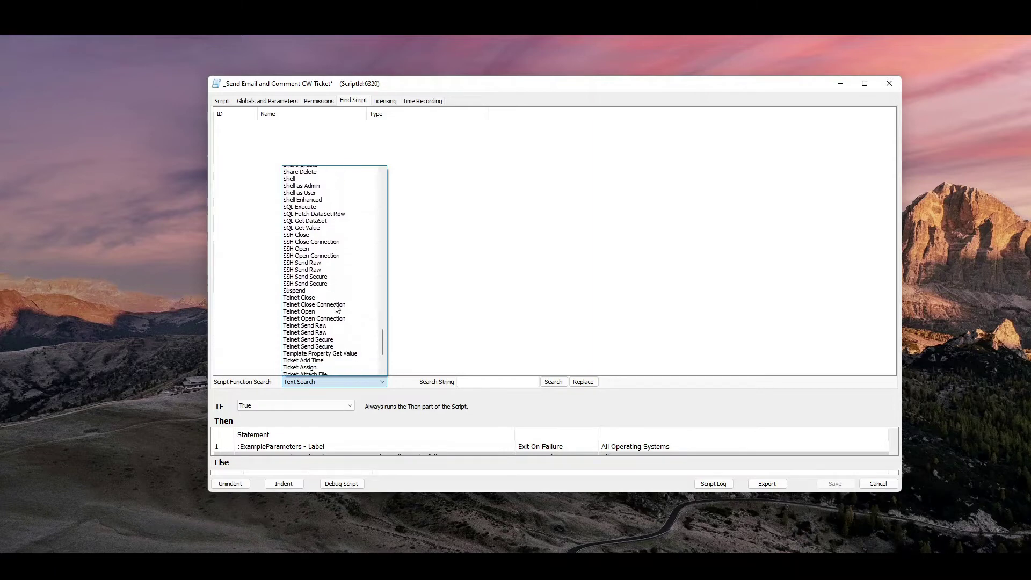
scroll(331, 346, down, 3)
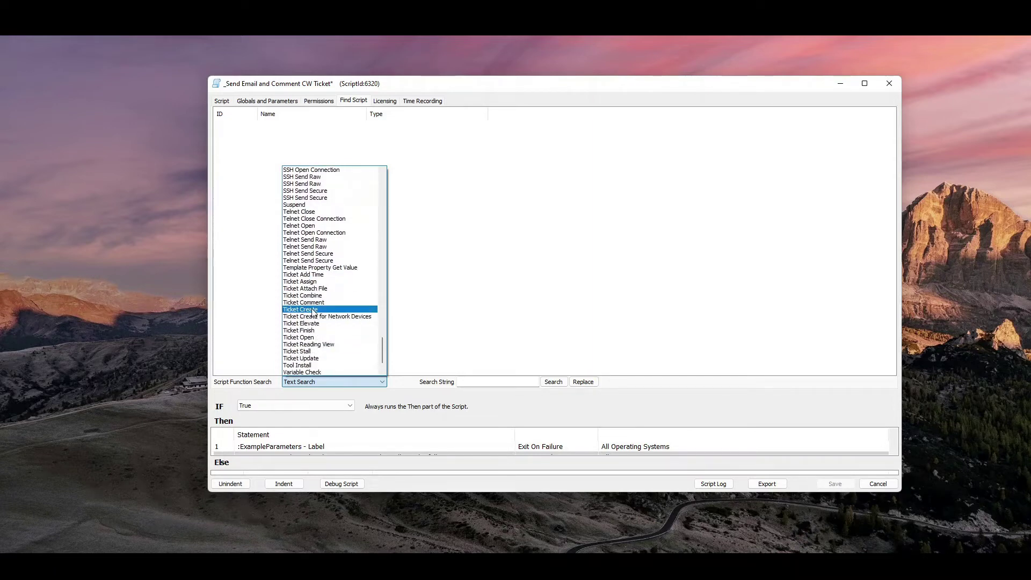
click(313, 310)
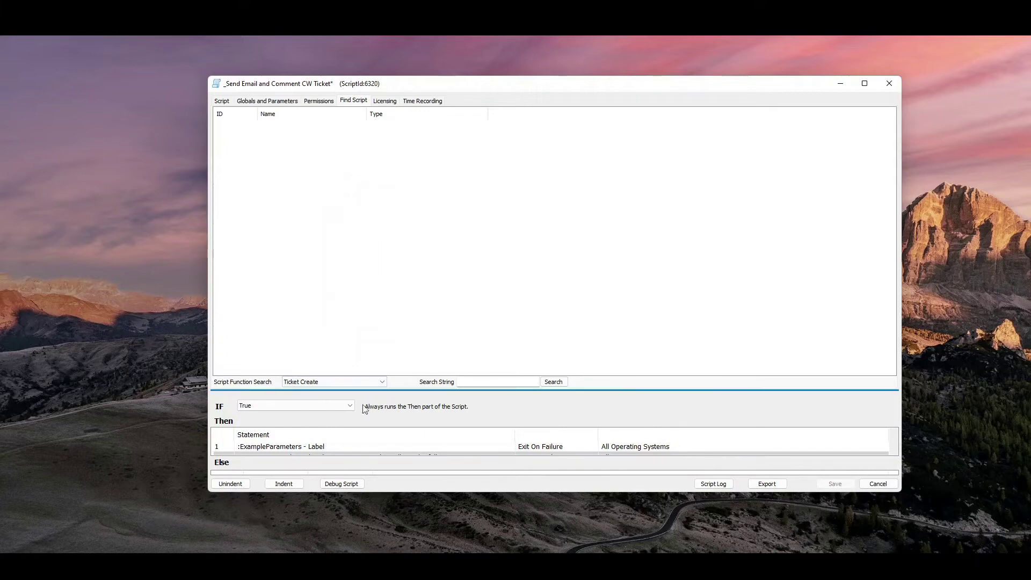
Run the Ticket Create search and confirm the 'could take some time' warning.
click(553, 383)
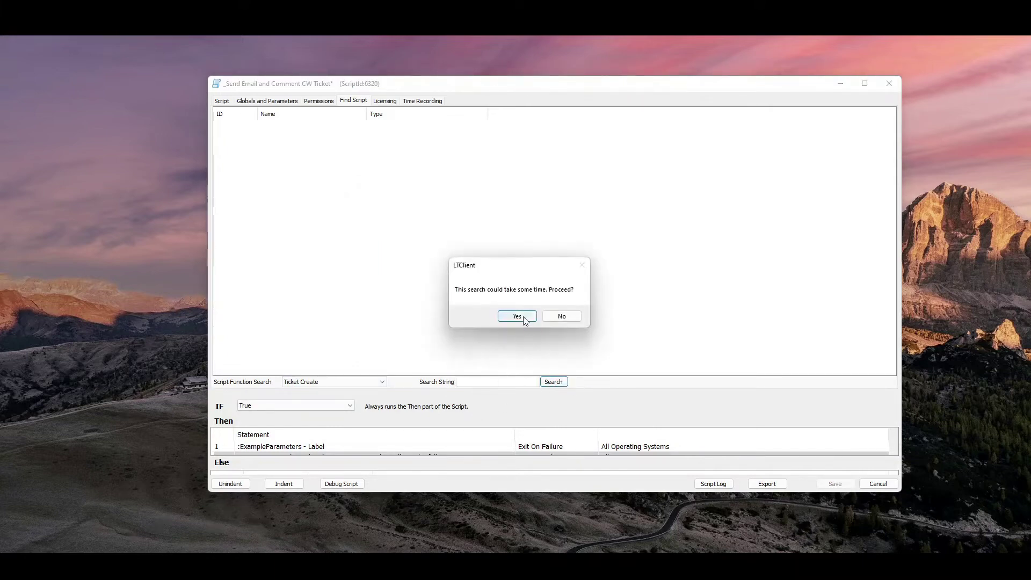
click(522, 318)
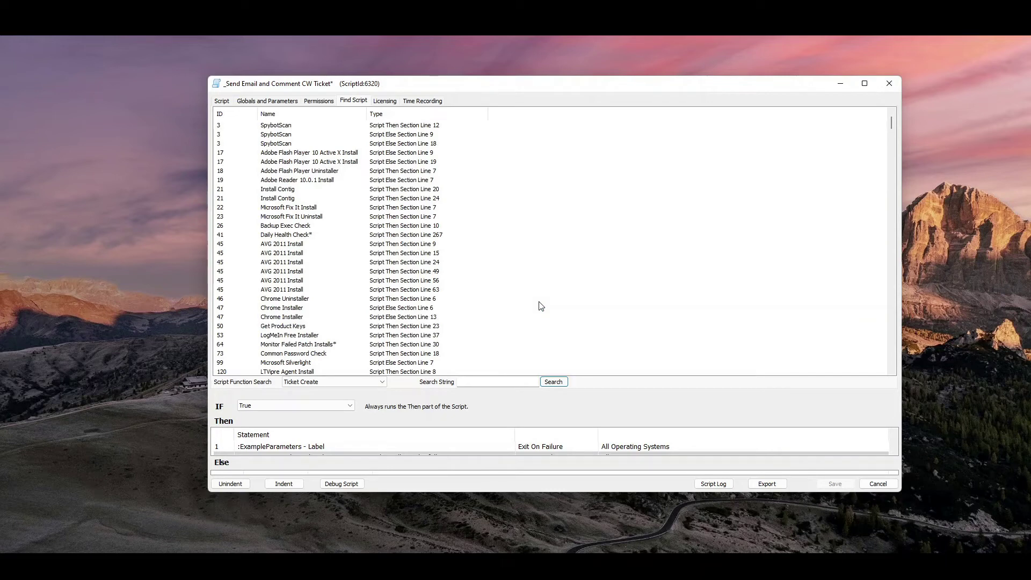
Step through the AVG 2011 Install results from line 9 to line 63 and back.
click(297, 244)
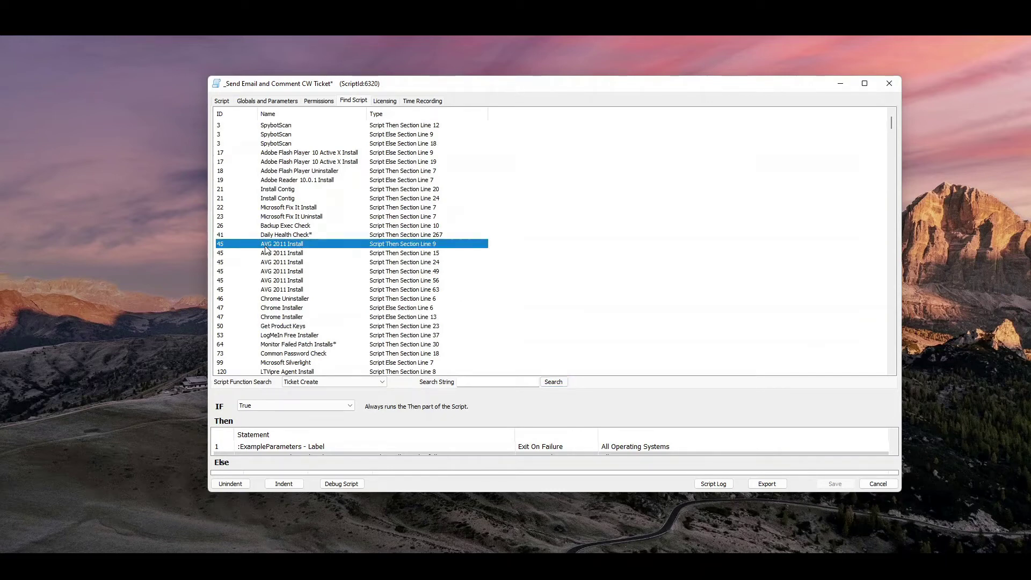
click(298, 253)
click(300, 263)
click(300, 272)
click(303, 280)
click(304, 290)
click(299, 244)
click(225, 291)
click(224, 245)
Inspect AVG 2011 Install results at lines 15, 24, 56, 63 and 49, then return to the main console.
click(300, 253)
click(297, 264)
click(300, 280)
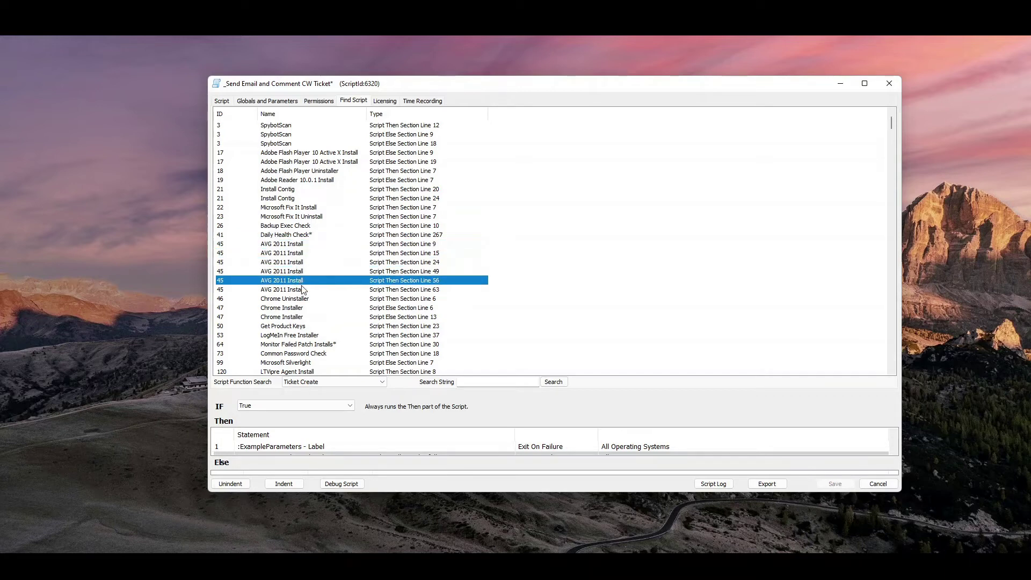
click(302, 290)
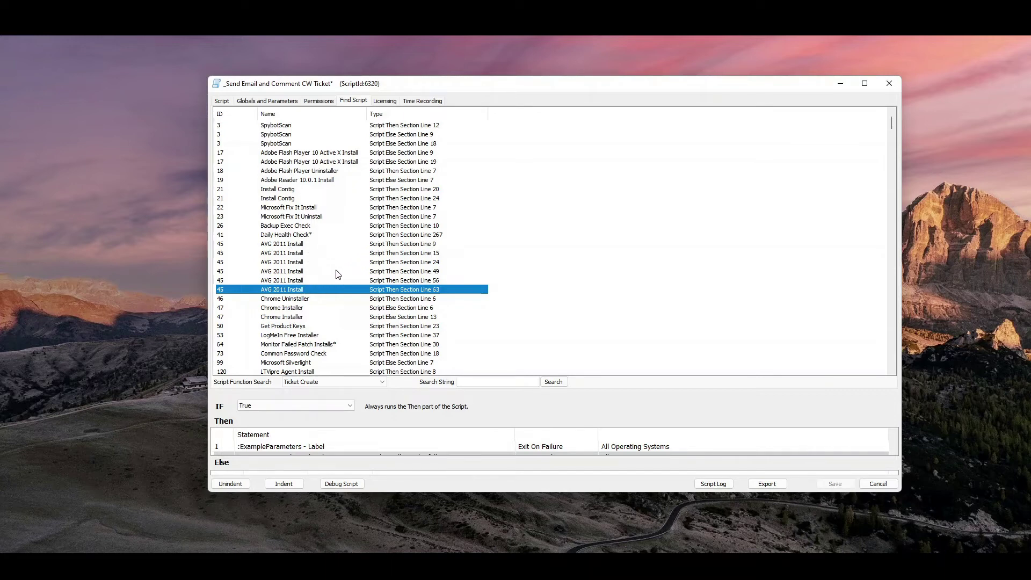
mouse_move(891, 129)
mouse_down()
mouse_move(883, 386)
mouse_move(905, 121)
mouse_up()
click(332, 273)
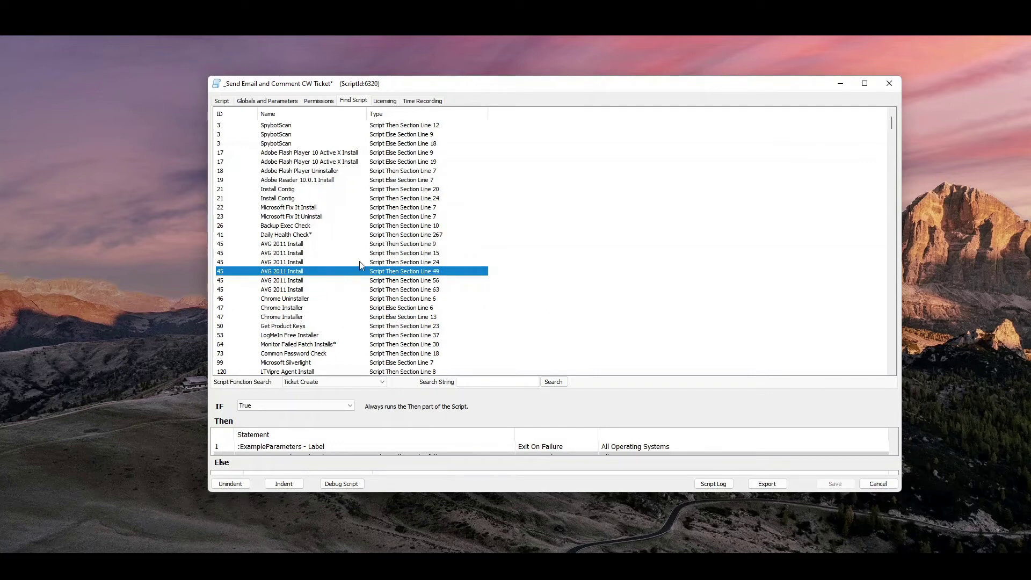
click(518, 508)
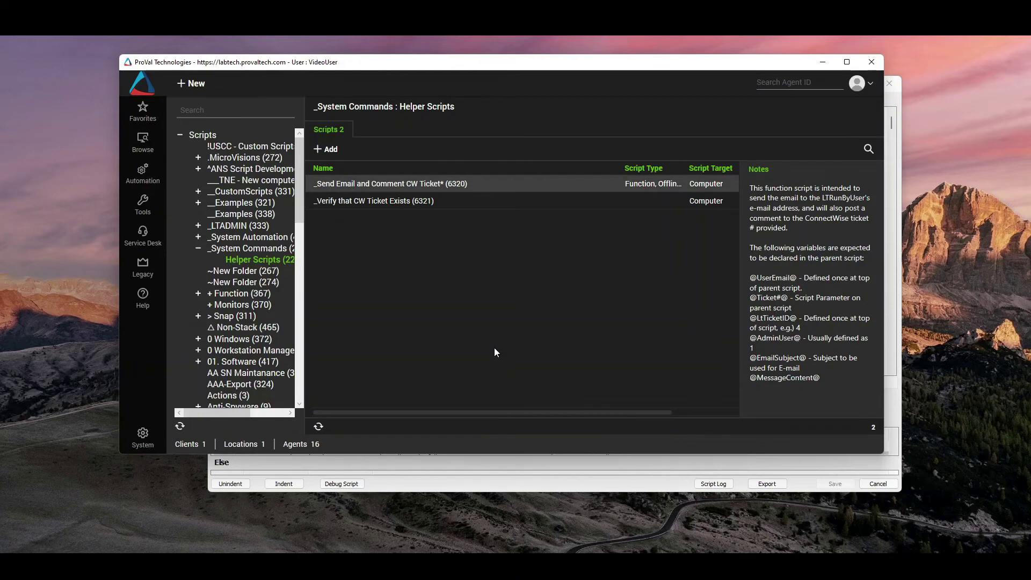
Bring the script editor forward and scroll the script function list back to the top.
click(453, 468)
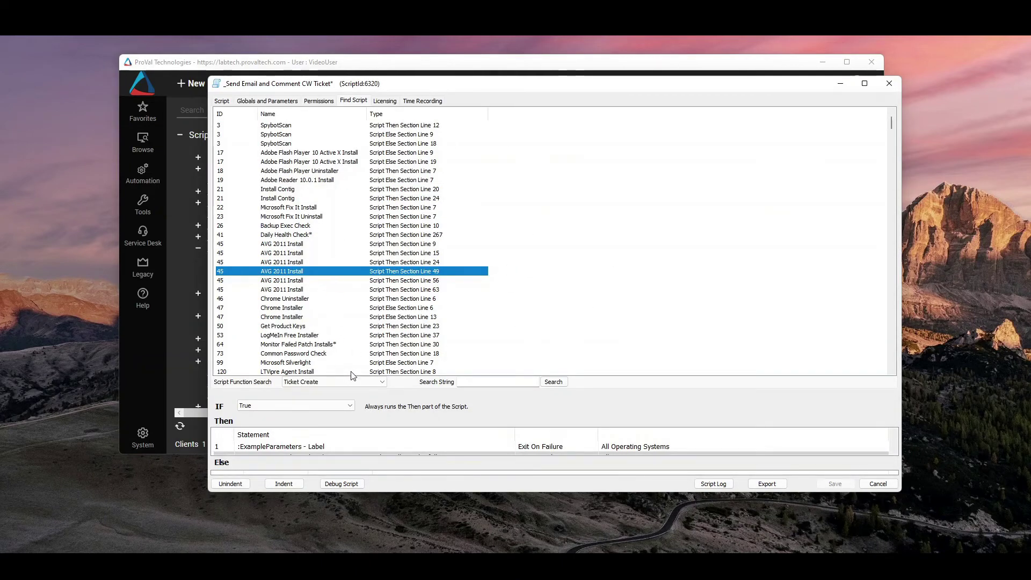
click(376, 382)
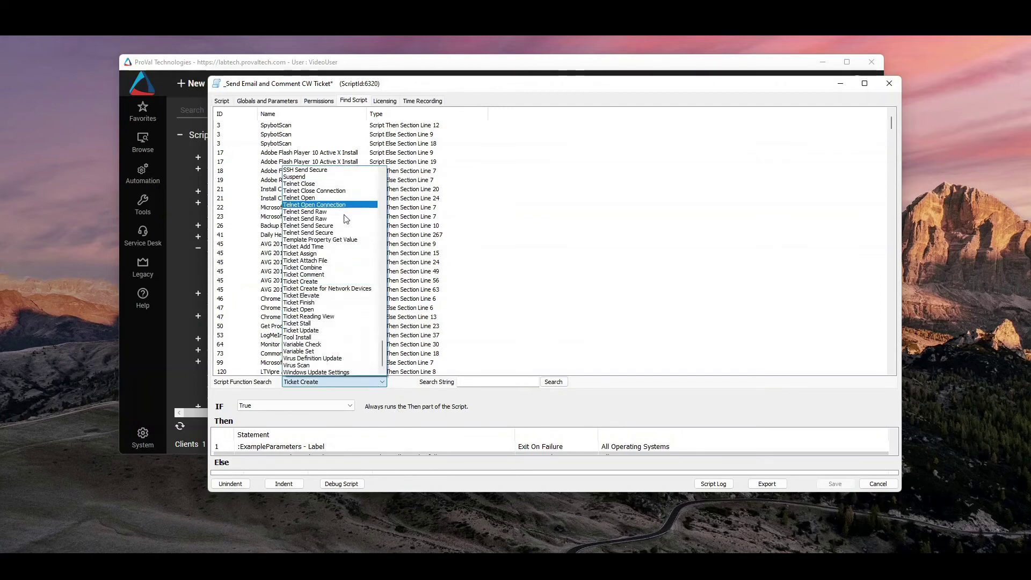
scroll(321, 353, up, 10)
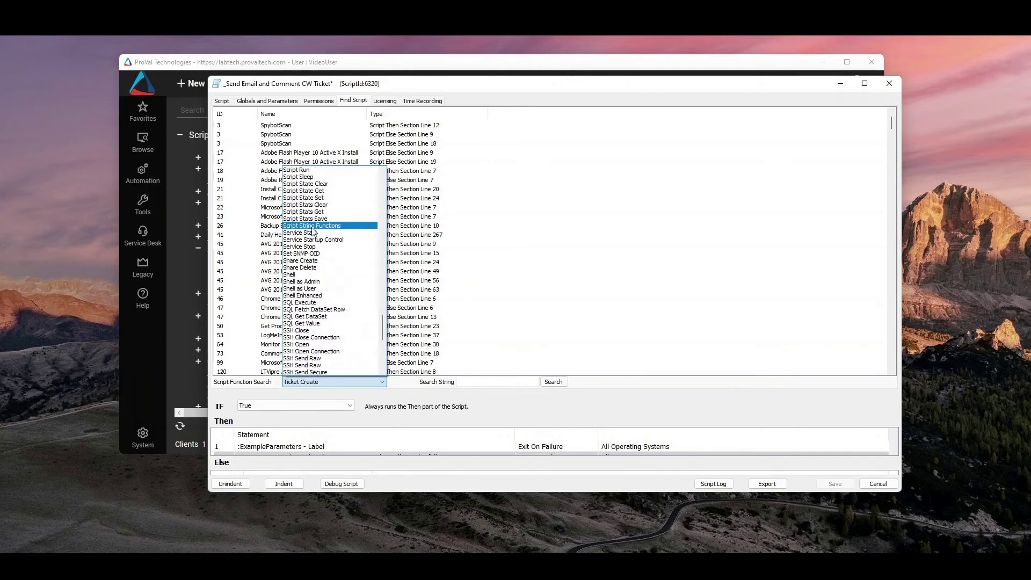
scroll(353, 370, up, 10)
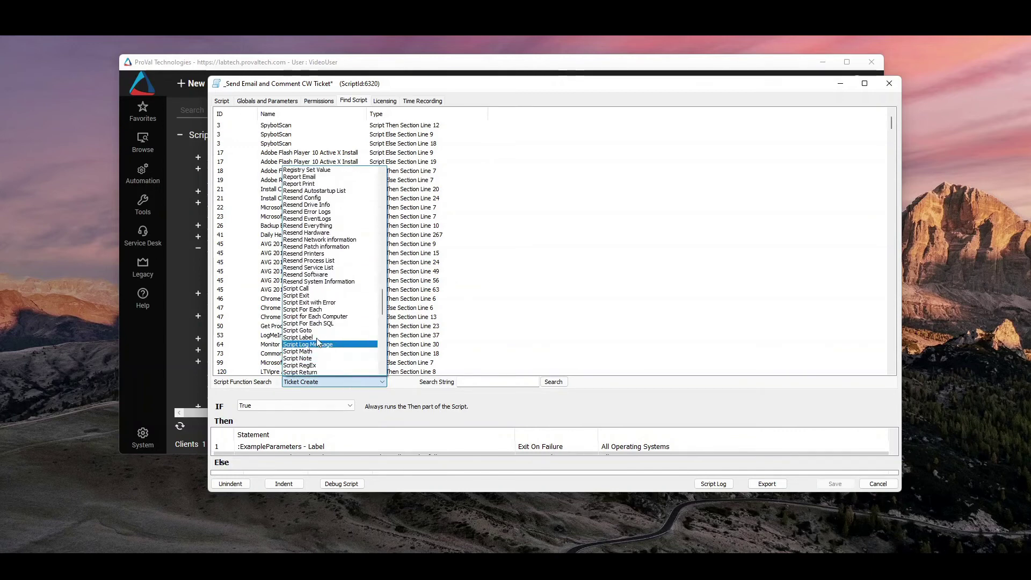
scroll(343, 290, up, 9)
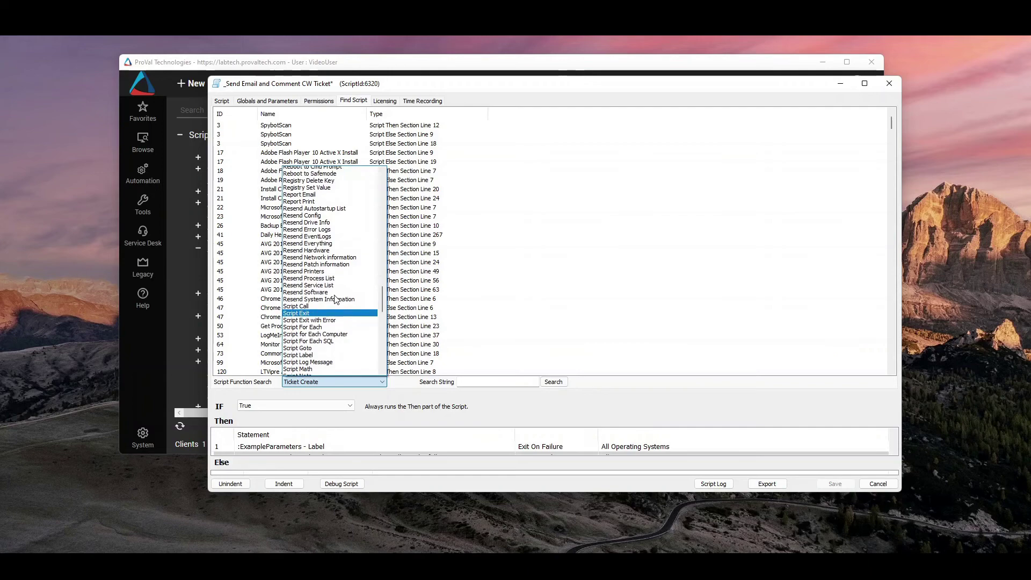
scroll(343, 258, up, 2)
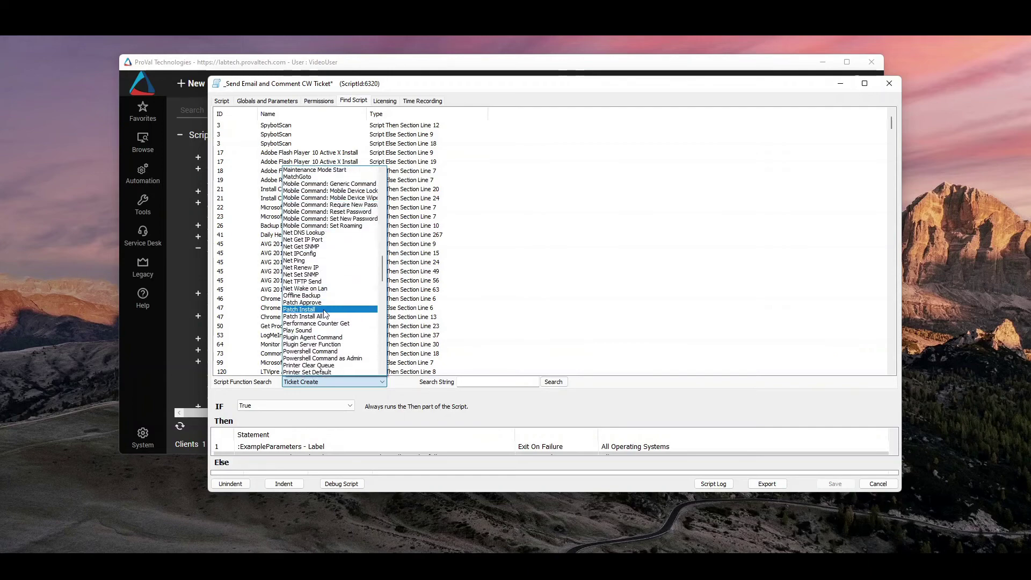
scroll(338, 320, up, 2)
scroll(337, 320, up, 15)
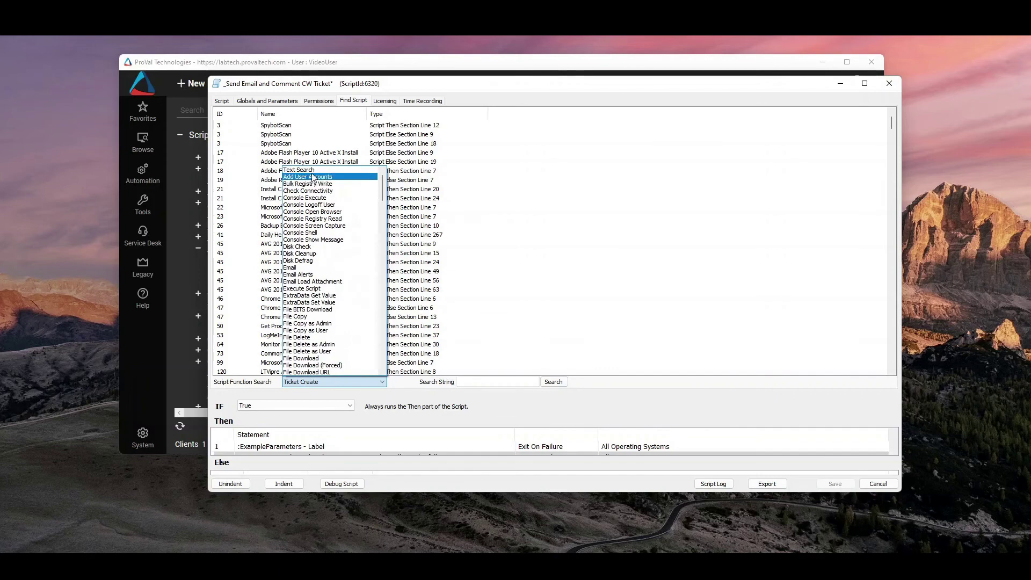
Switch the function search to Text Search with 'Ticket' as search string, then select the line 49 result.
click(311, 170)
click(480, 381)
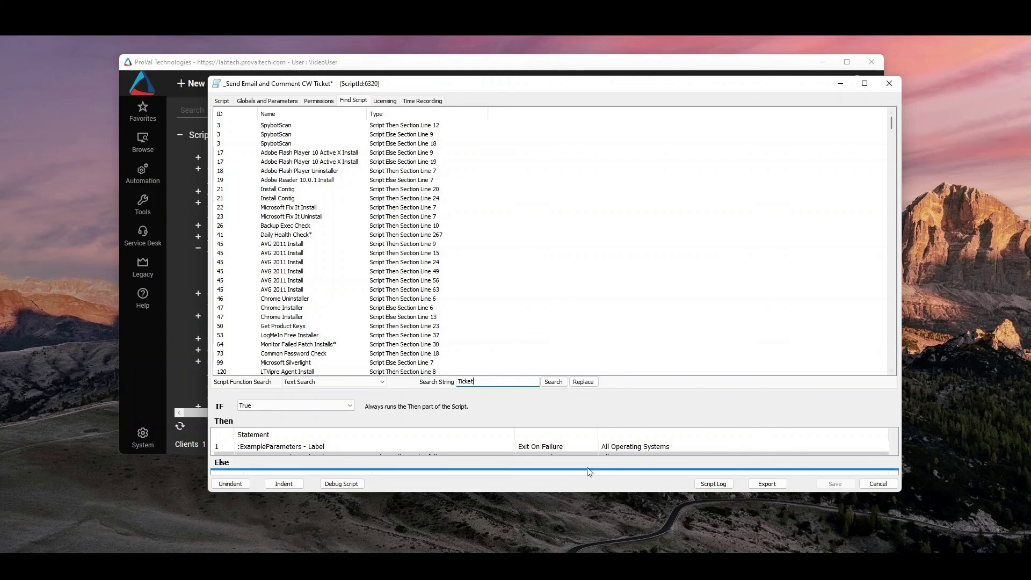
click(383, 272)
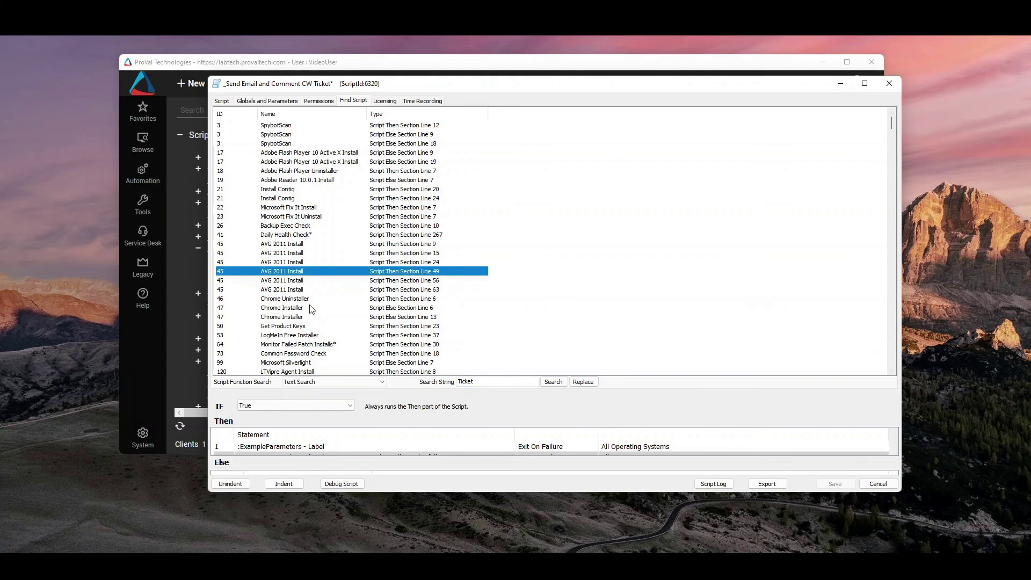